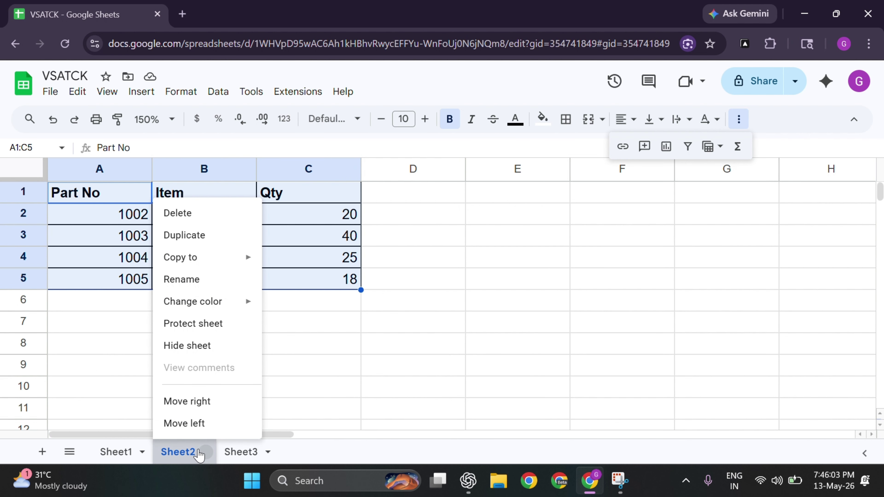
# - Compare the part numbers, items and quantities in the tables on Sheet1 and Sheet2
pyautogui.click(118, 451)
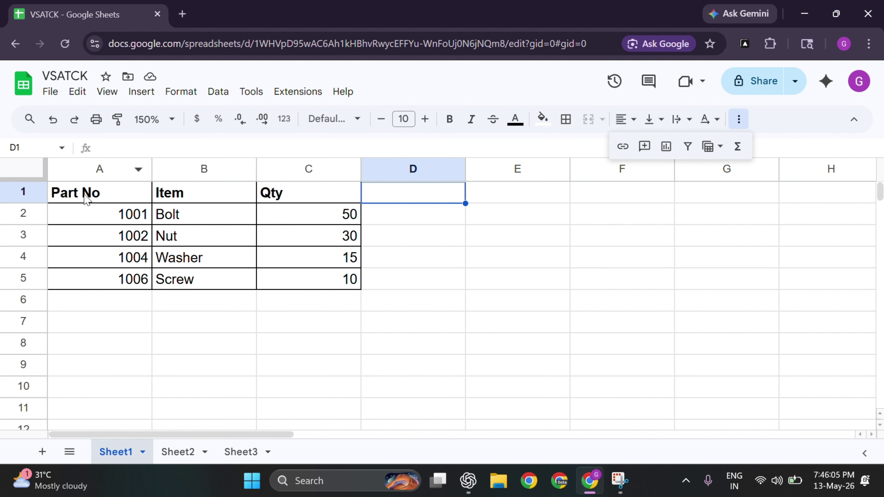
pyautogui.moveTo(87, 216); pyautogui.dragTo(340, 282)
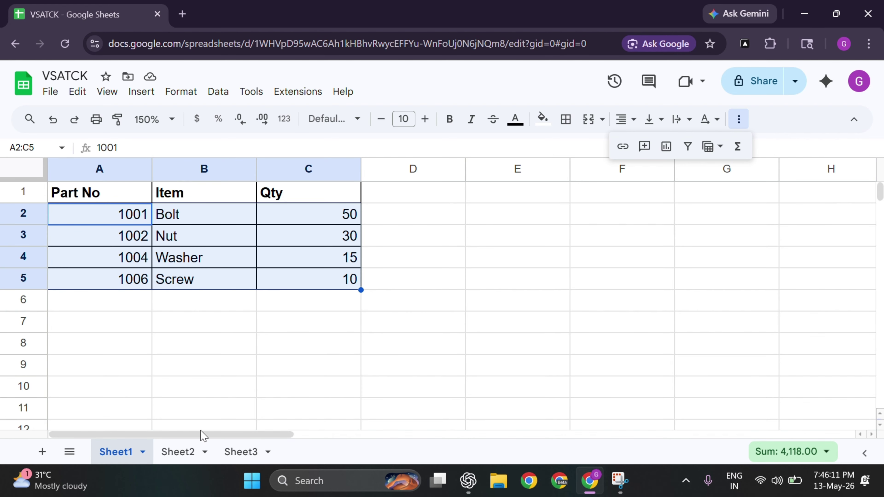
pyautogui.click(176, 453)
pyautogui.click(127, 219)
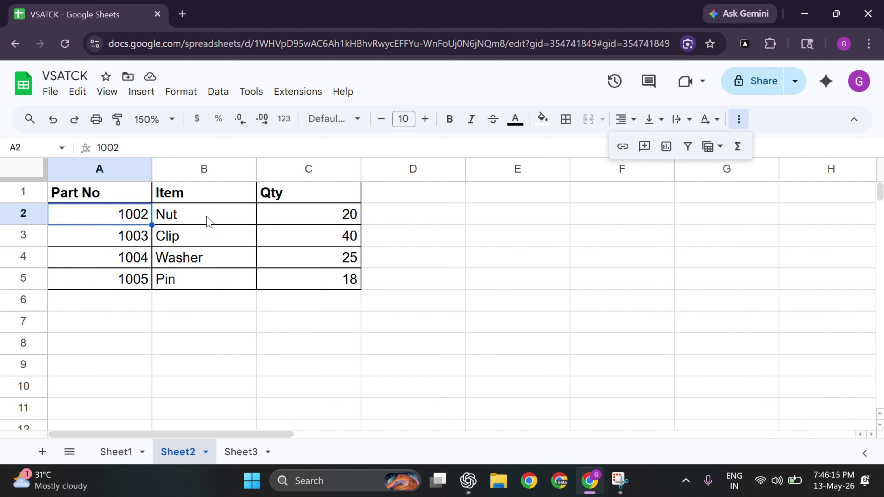
pyautogui.click(109, 451)
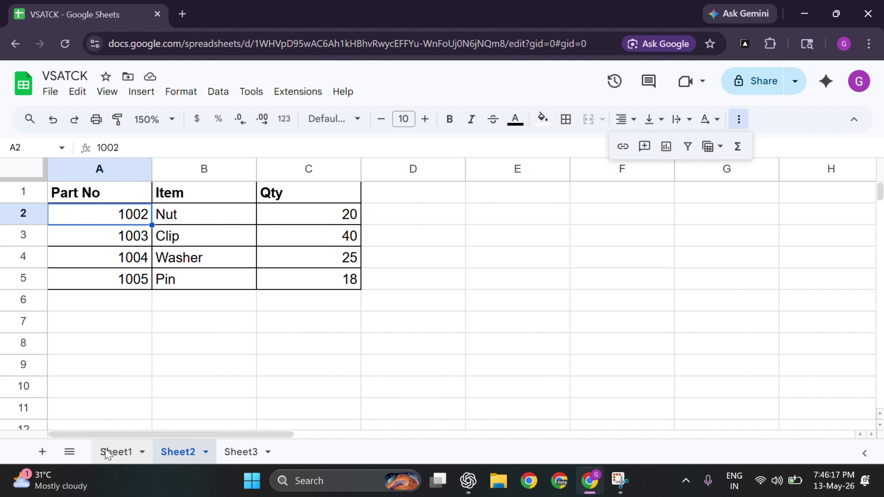
pyautogui.click(123, 235)
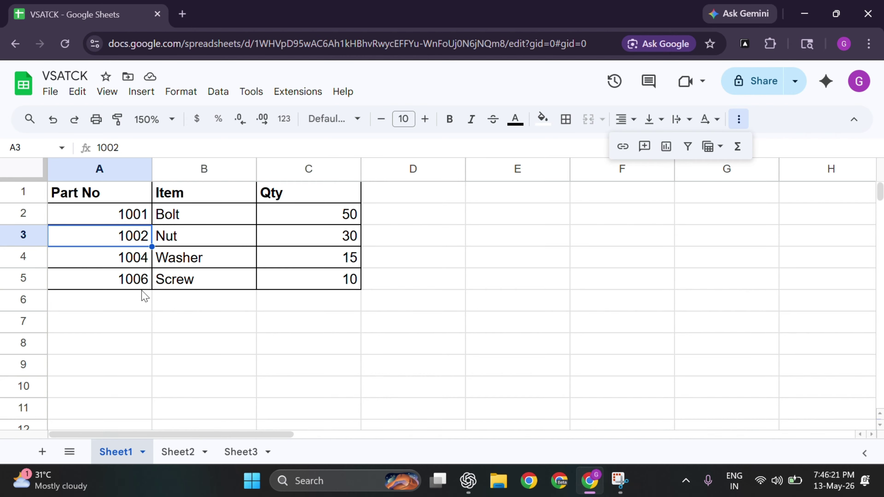
pyautogui.click(176, 451)
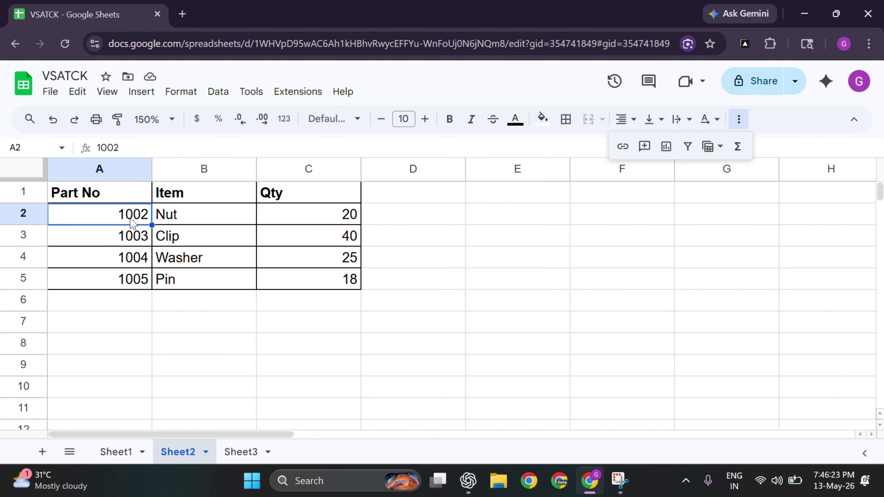
pyautogui.click(185, 220)
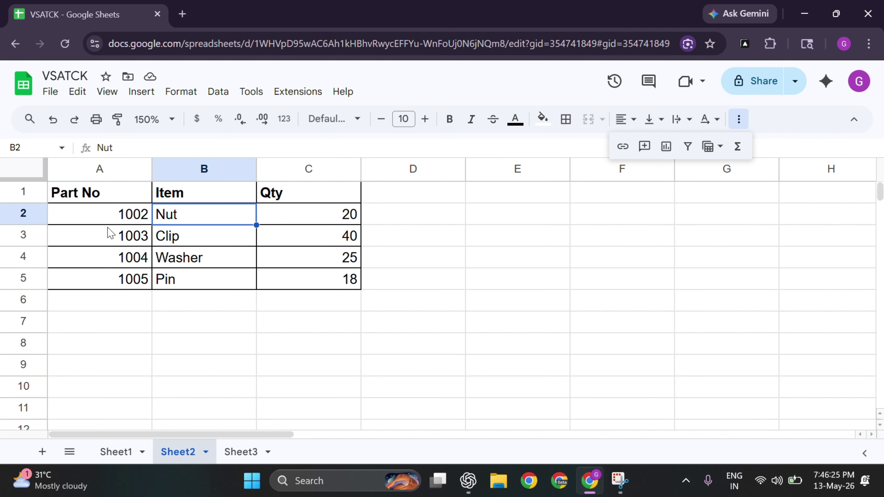
pyautogui.click(112, 449)
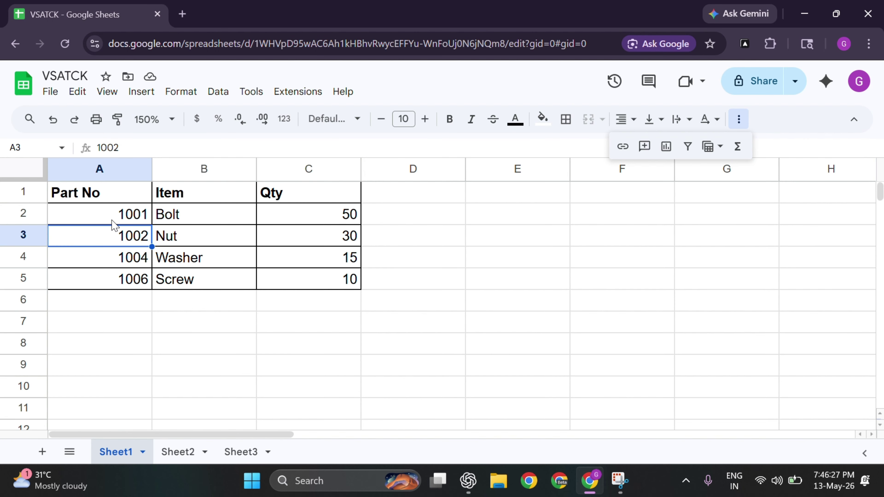
pyautogui.click(177, 452)
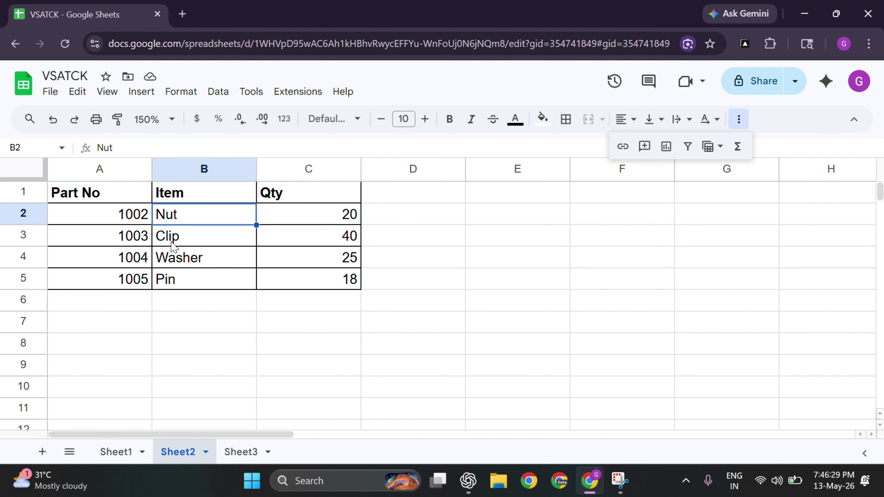
pyautogui.doubleClick(113, 452)
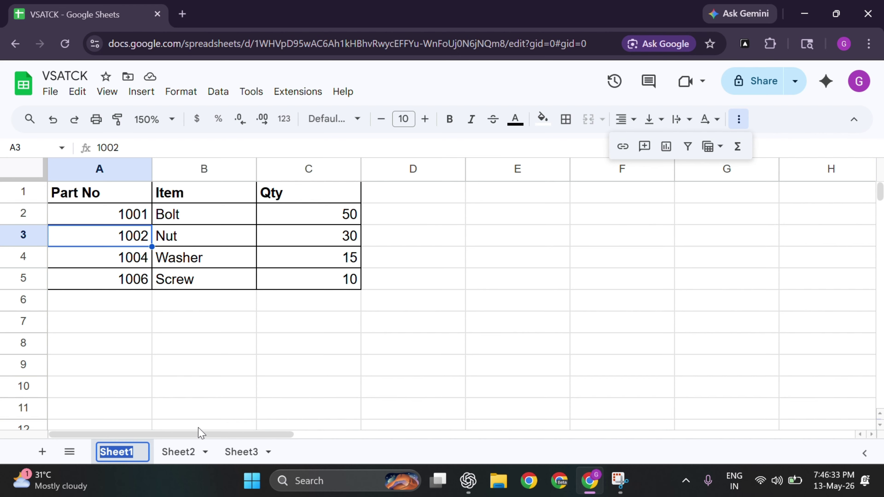
pyautogui.click(180, 452)
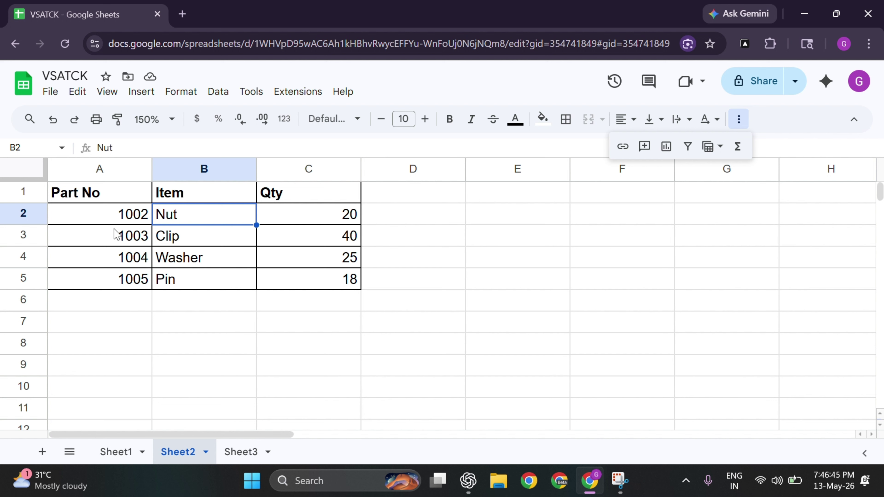
pyautogui.doubleClick(123, 212)
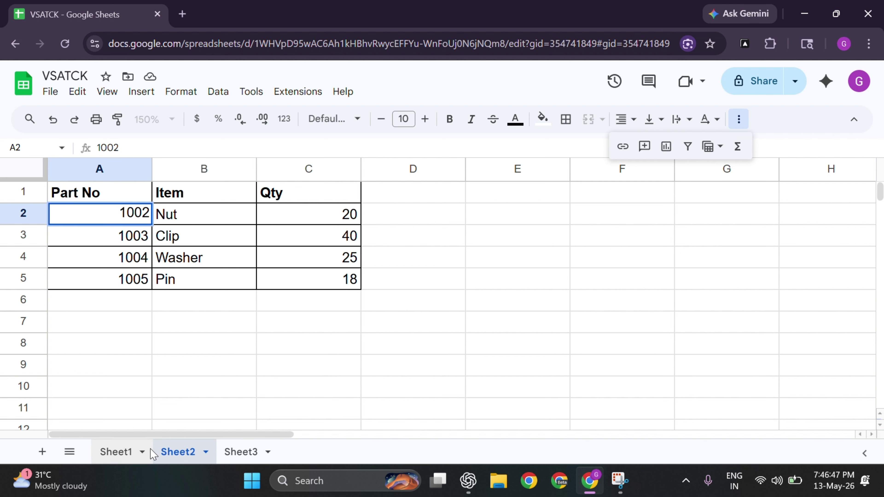
pyautogui.click(110, 455)
# - Review the combined parts list in A2:C9 on Sheet3 and check it against the table on Sheet1
pyautogui.click(240, 452)
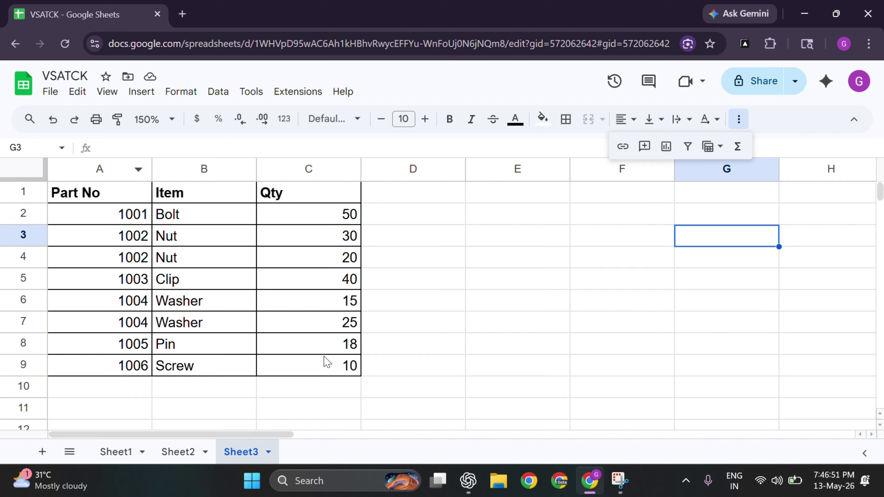
pyautogui.moveTo(135, 214); pyautogui.dragTo(323, 375)
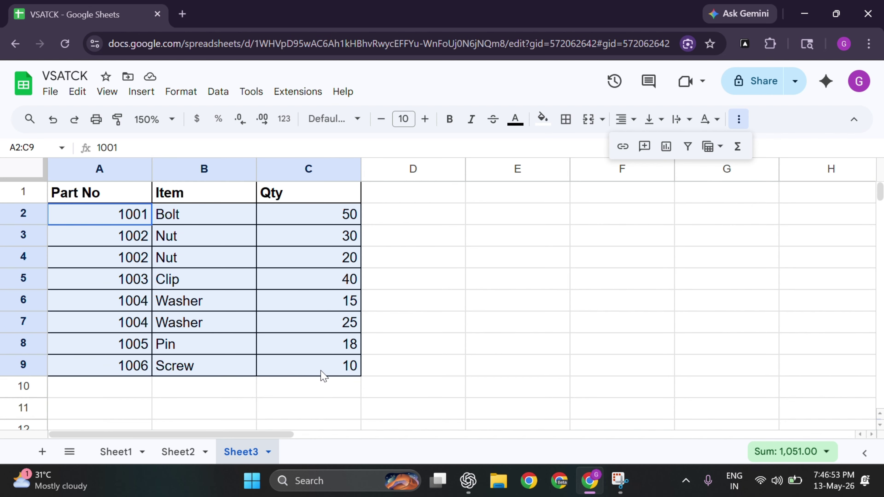
pyautogui.click(449, 350)
pyautogui.click(116, 452)
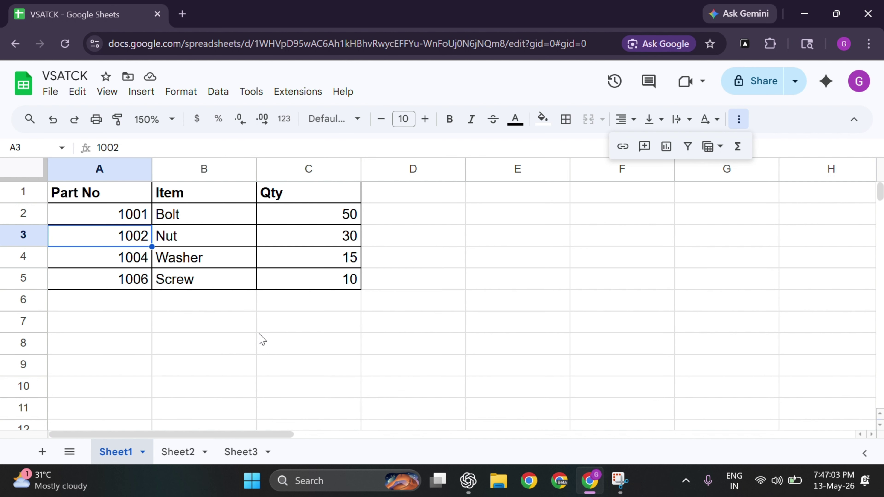
# - Clear the combined parts data from A2:C9 on Sheet3
pyautogui.click(241, 451)
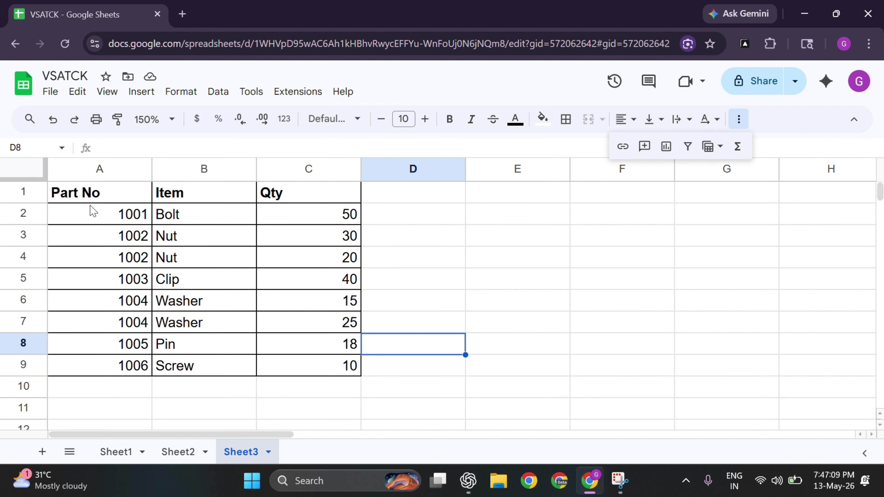
pyautogui.moveTo(93, 220); pyautogui.dragTo(331, 379)
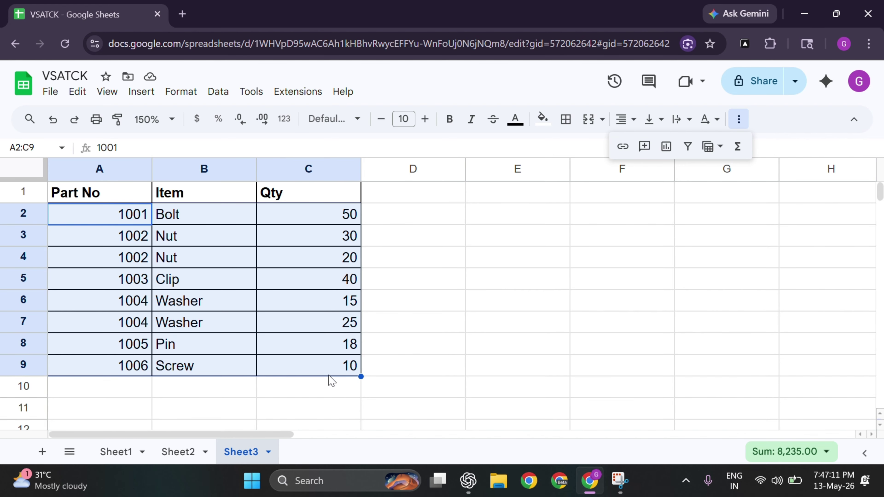
pyautogui.press('Delete')
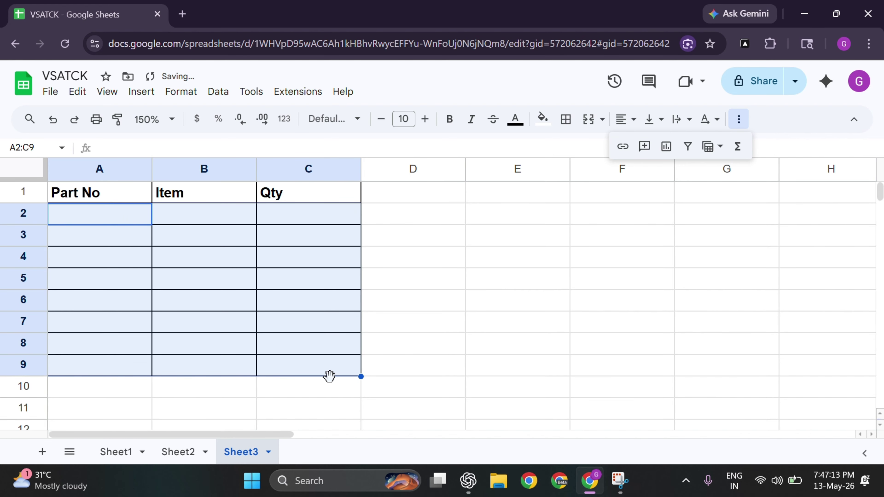
# - Start a VSTACK formula in cell A2 of Sheet3 with Sheet1!A2:C5 as its first range
pyautogui.click(81, 215)
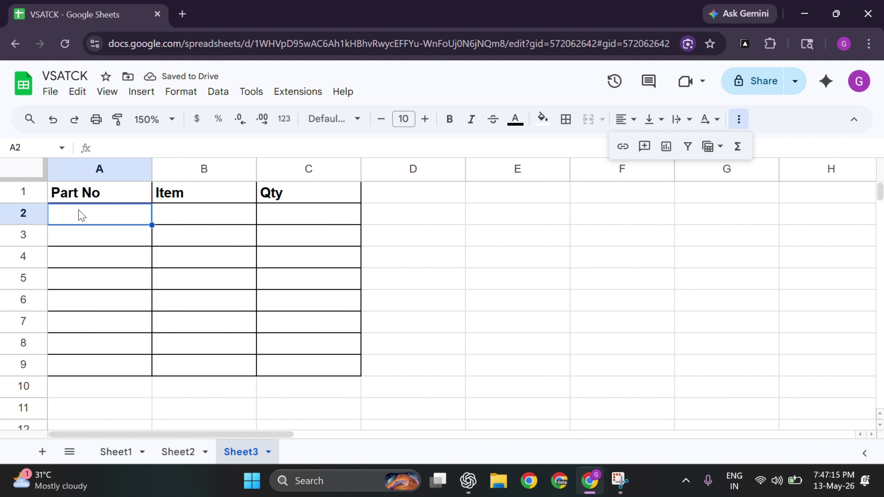
pyautogui.doubleClick(79, 210)
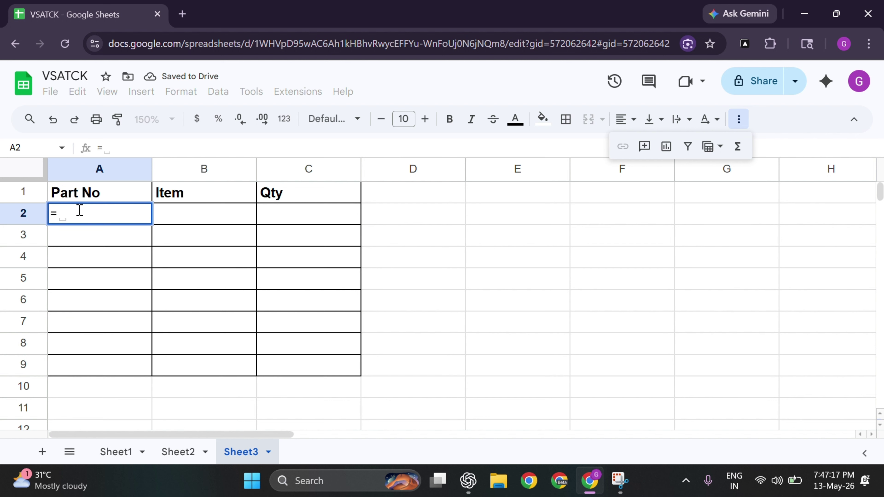
pyautogui.write('=VSTA')
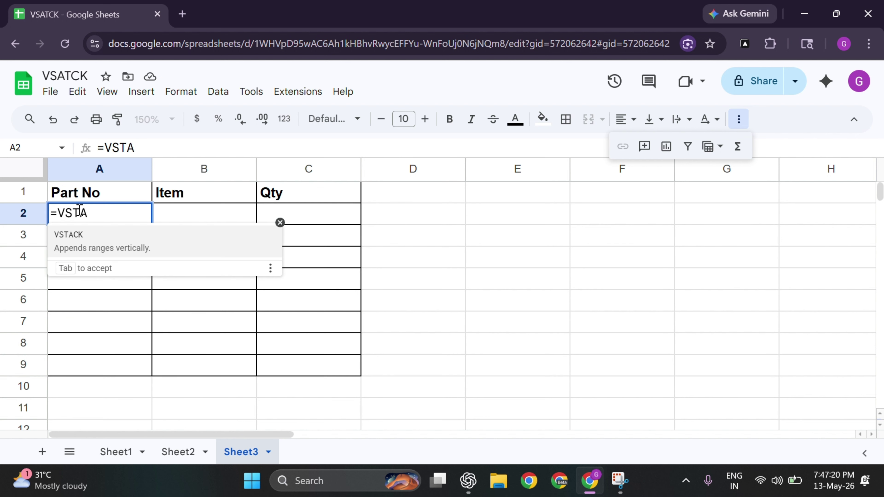
pyautogui.click(79, 246)
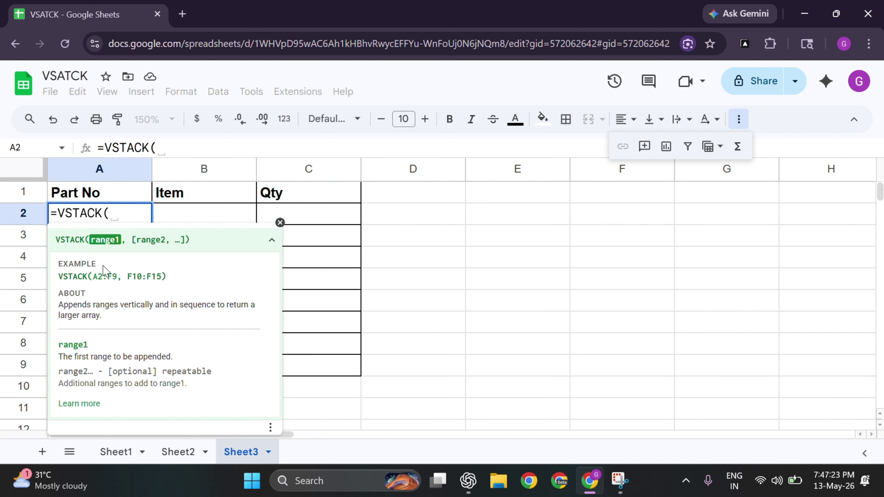
pyautogui.click(115, 451)
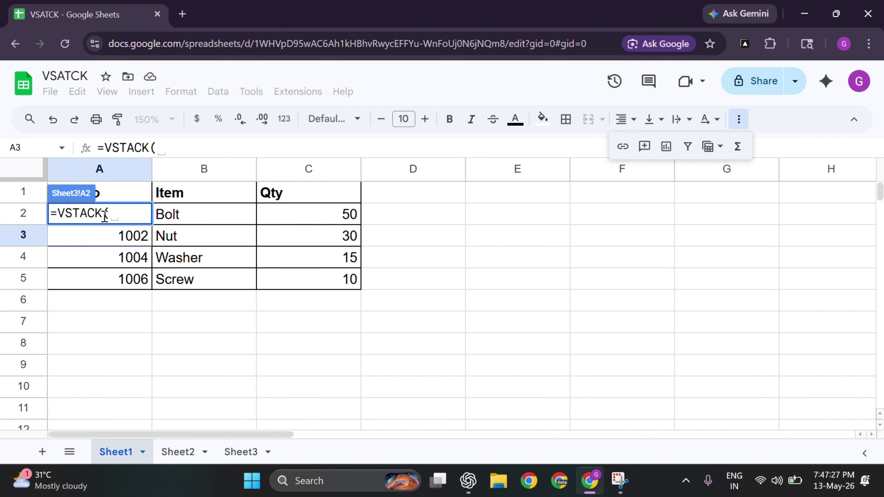
pyautogui.hotkey('ctrl', '+')
pyautogui.click(204, 237)
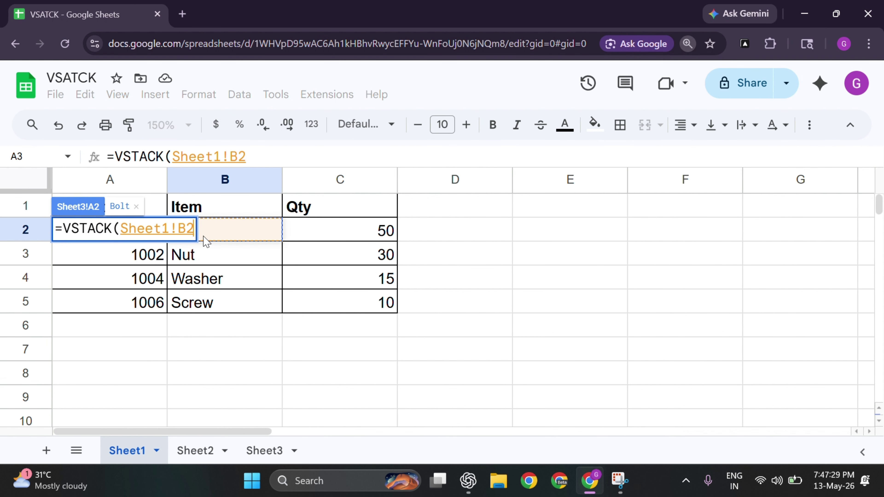
pyautogui.press('Left')
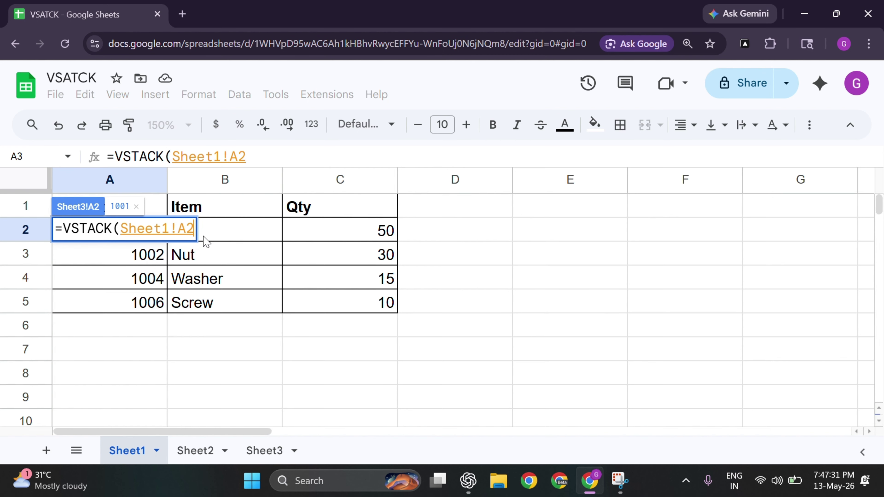
pyautogui.hotkey('shift', 'Down')
pyautogui.hotkey('shift', 'Down')
pyautogui.hotkey('shift', 'Down')
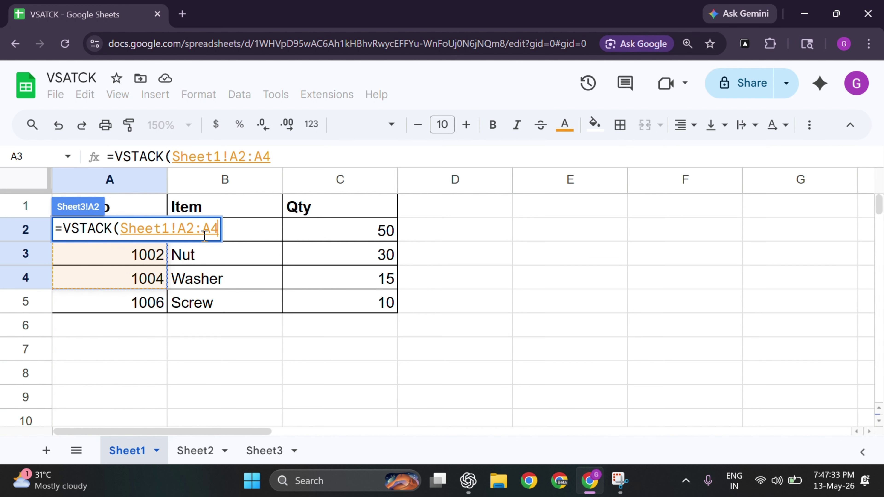
pyautogui.hotkey('shift', 'Right')
pyautogui.hotkey('shift', 'Right')
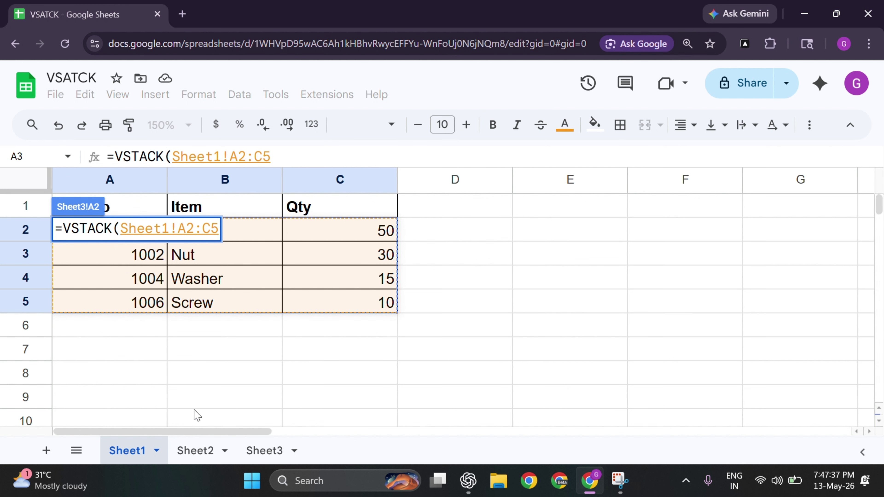
# - Add Sheet2!A2:C5 as the second range of the VSTACK formula and complete the formula
pyautogui.write(',')
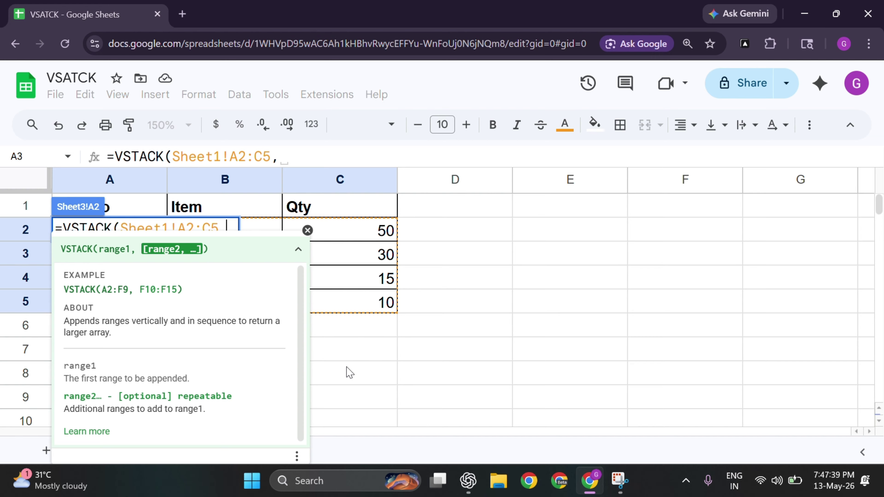
pyautogui.click(307, 230)
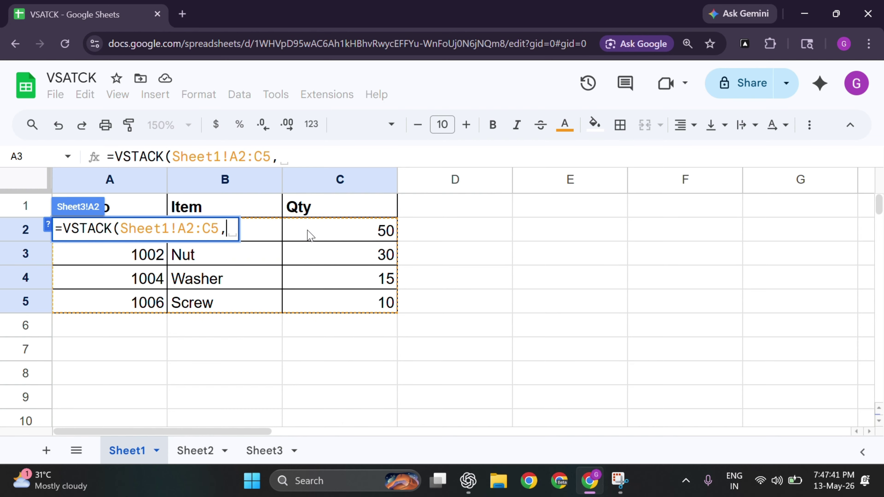
pyautogui.click(197, 451)
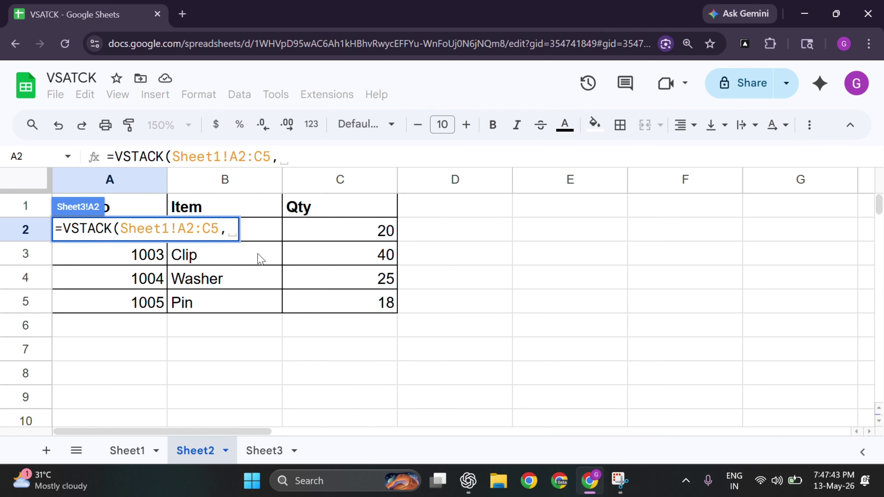
pyautogui.click(259, 237)
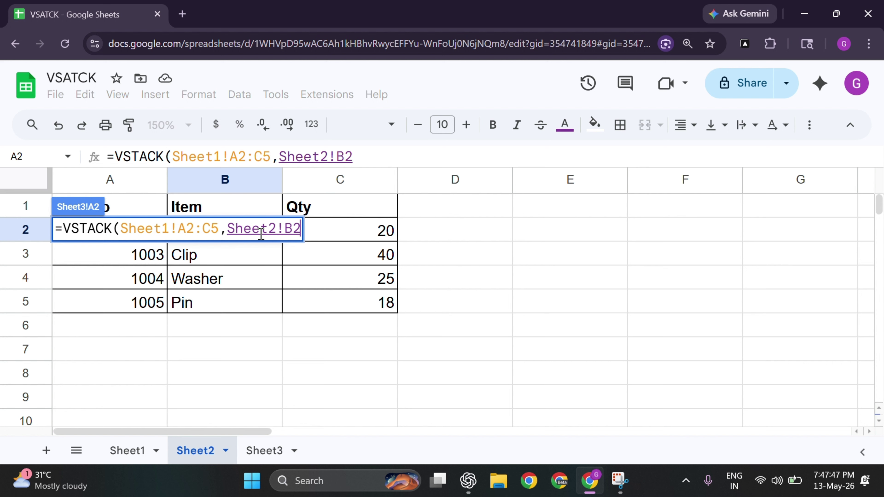
pyautogui.press('Left')
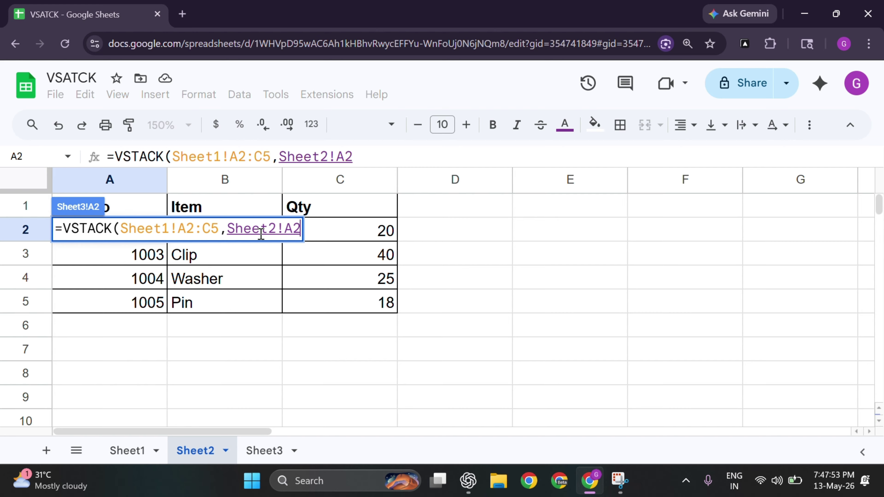
pyautogui.hotkey('shift', 'Down')
pyautogui.hotkey('shift', 'Down')
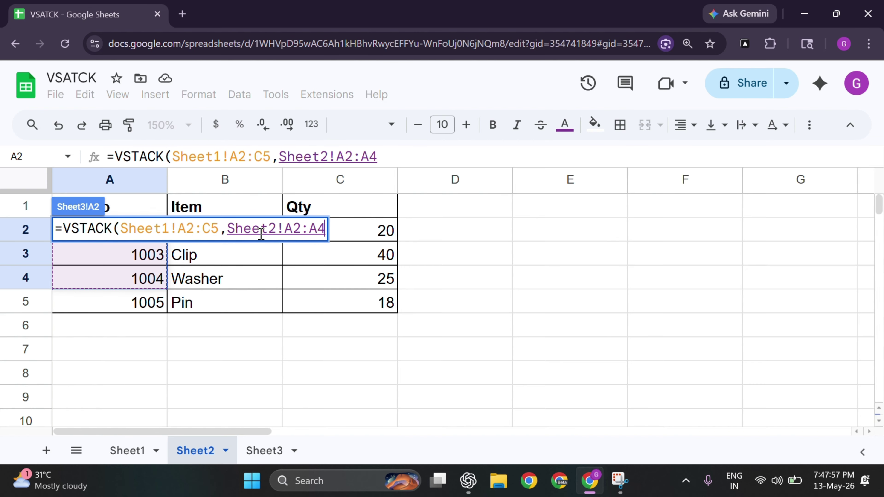
pyautogui.hotkey('shift', 'Down')
pyautogui.hotkey('shift', 'Right')
pyautogui.hotkey('shift', 'Right')
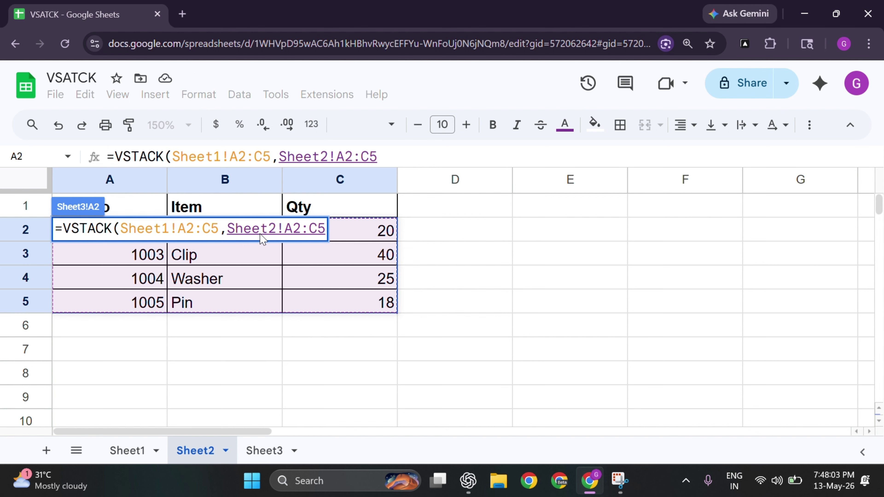
pyautogui.press('Return')
pyautogui.scroll(-3, 245, 254)
pyautogui.scroll(3, 243, 261)
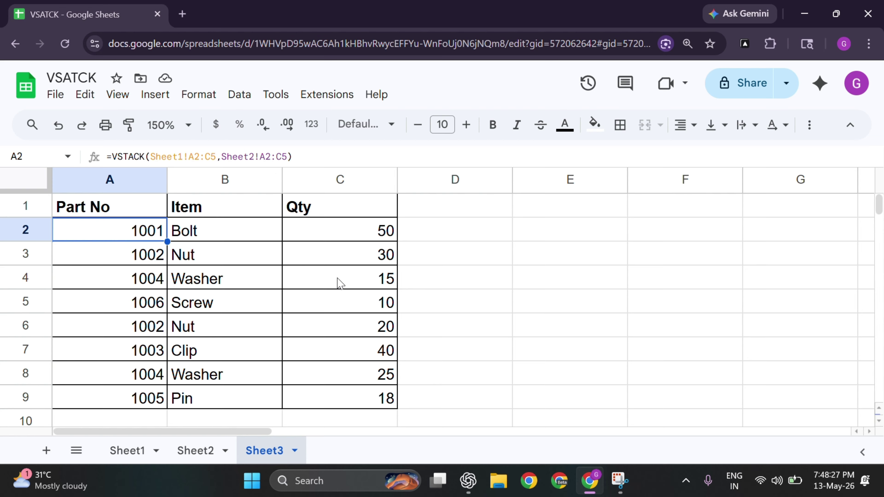
# - Replace the formula in cell A2 of Sheet3 with the start of a SORT formula containing a nested VSTACK function
pyautogui.press('Delete')
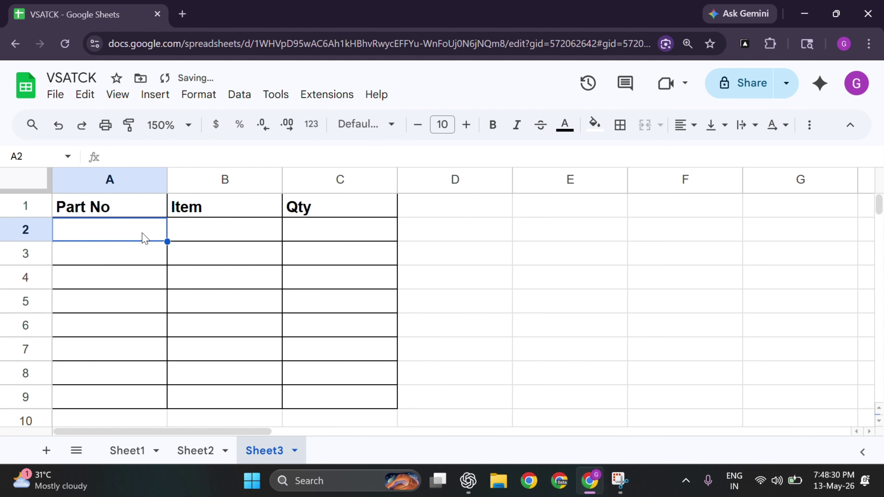
pyautogui.write('=SOR')
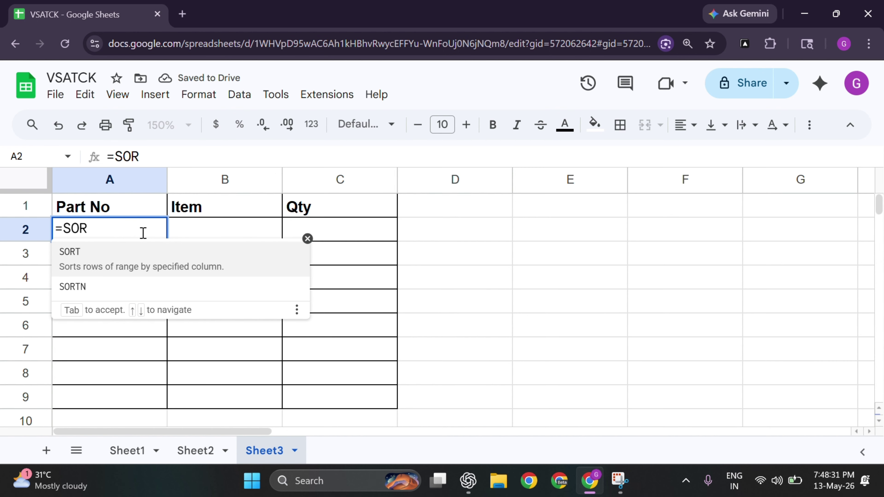
pyautogui.click(117, 269)
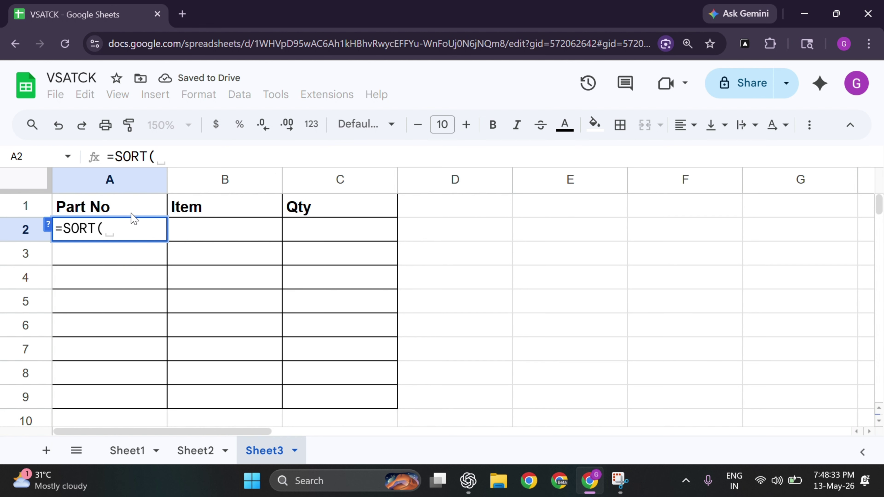
pyautogui.click(47, 224)
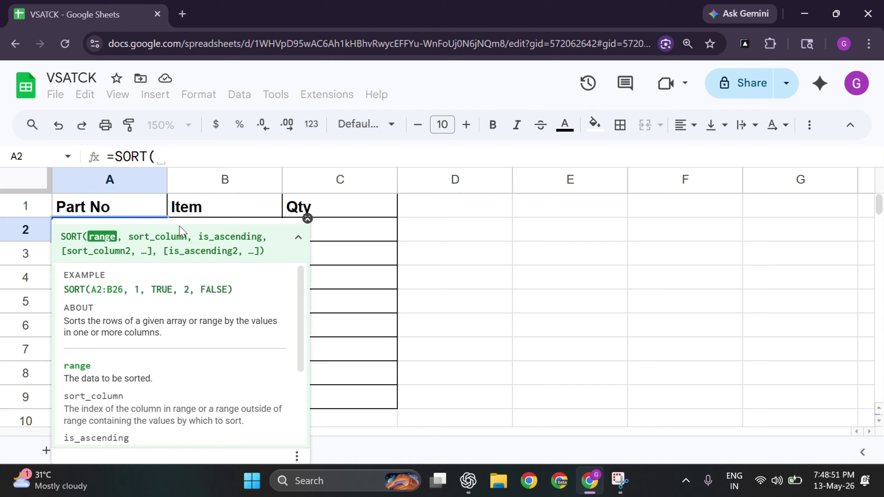
pyautogui.click(306, 219)
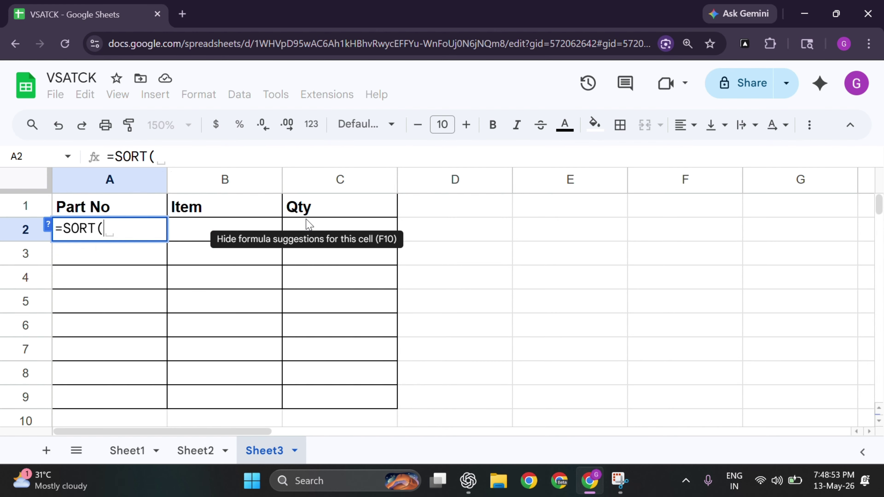
pyautogui.write('VSA')
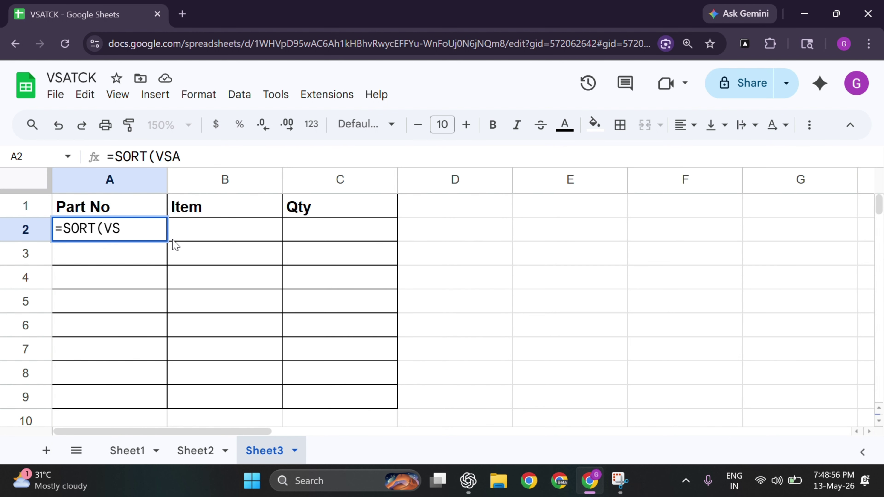
pyautogui.press('BackSpace')
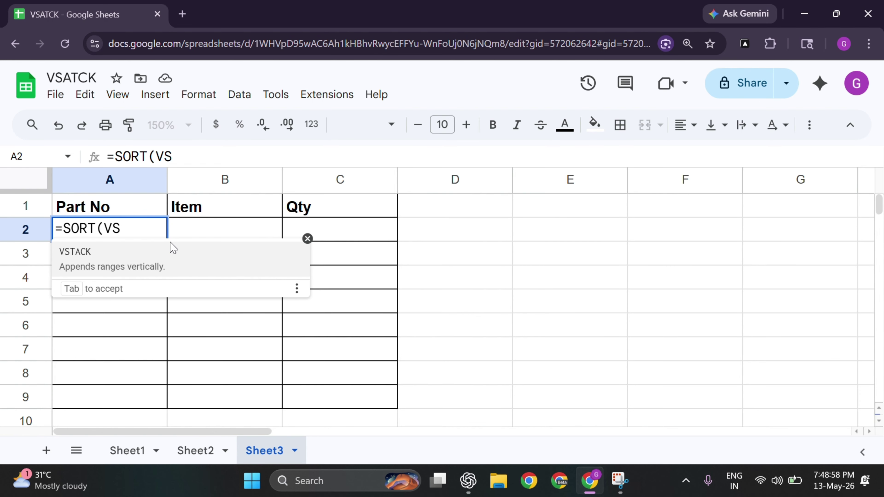
pyautogui.press('Tab')
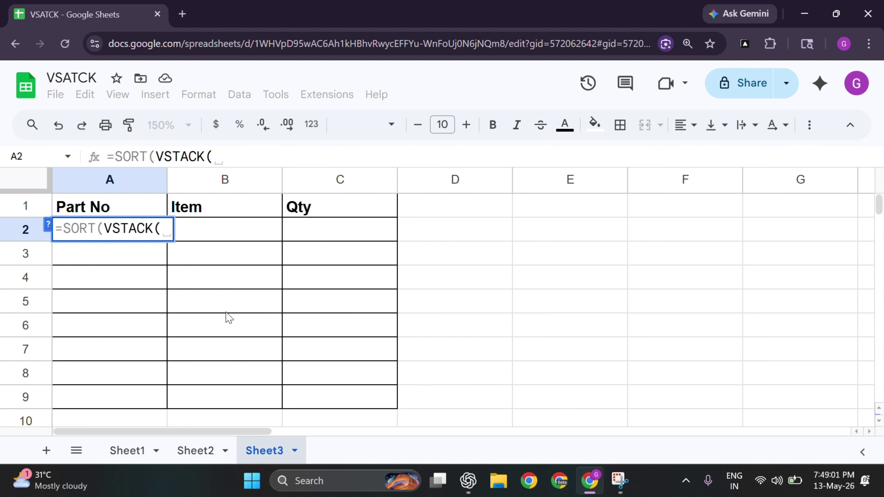
# - Add Sheet1!A2:C5 as the first range of the nested VSTACK function
pyautogui.click(127, 450)
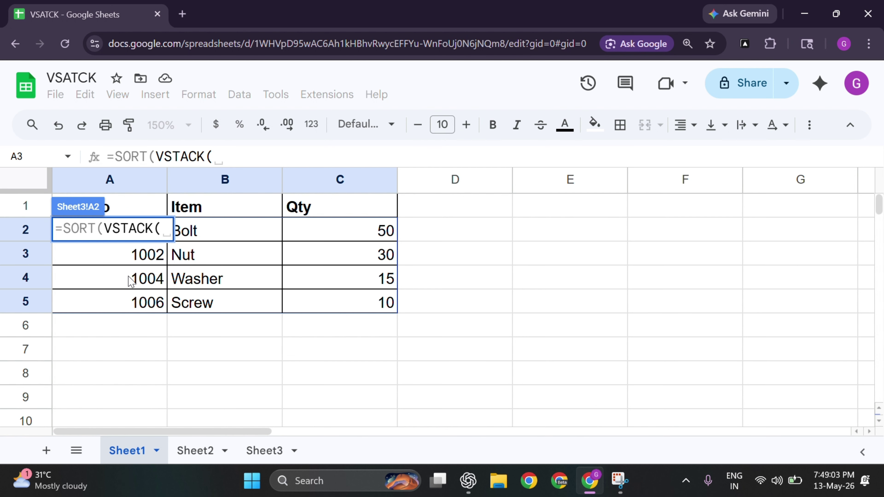
pyautogui.click(188, 236)
pyautogui.press('Left')
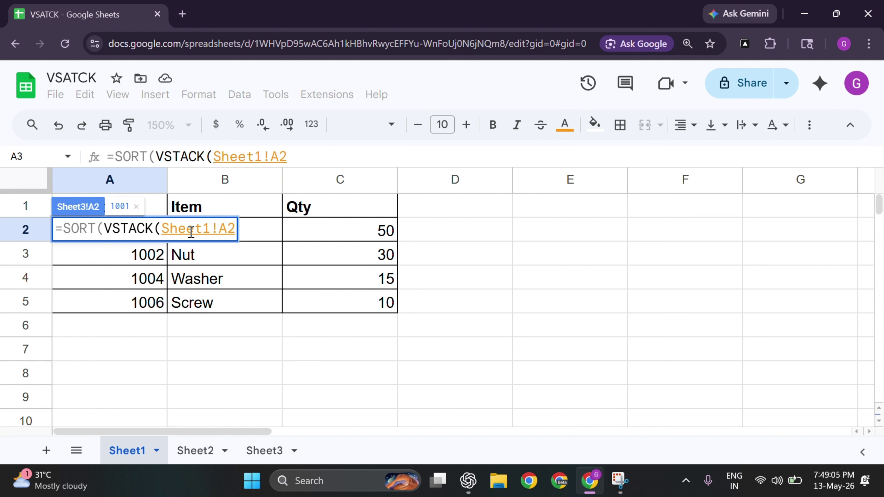
pyautogui.hotkey('shift', 'Down')
pyautogui.hotkey('shift', 'Down')
pyautogui.hotkey('shift', 'Down')
pyautogui.hotkey('shift', 'Right')
pyautogui.hotkey('shift', 'Right')
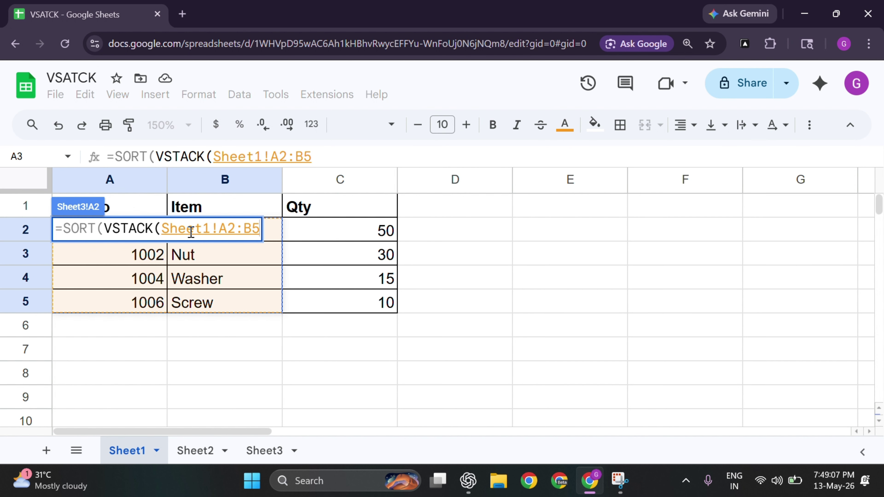
pyautogui.write(',')
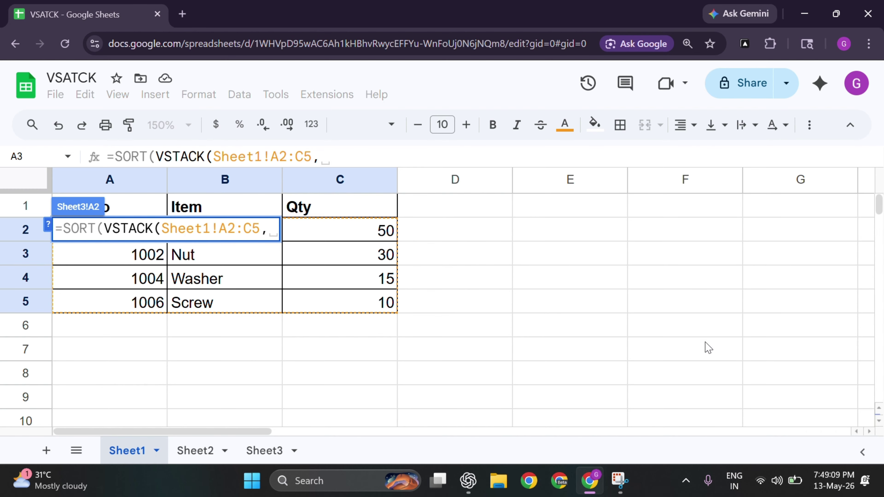
# - Add Sheet2!A2:C5 as the second range of the nested VSTACK and close its parenthesis
pyautogui.click(196, 451)
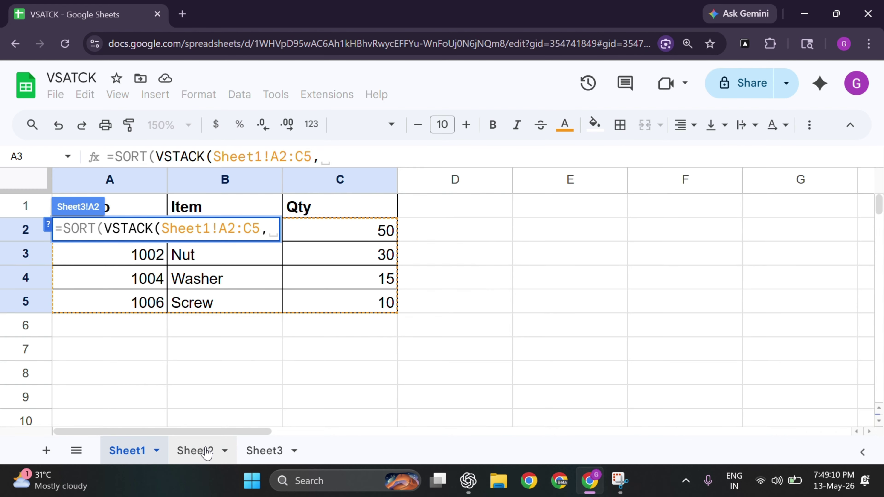
pyautogui.click(316, 233)
pyautogui.press('Left')
pyautogui.press('Left')
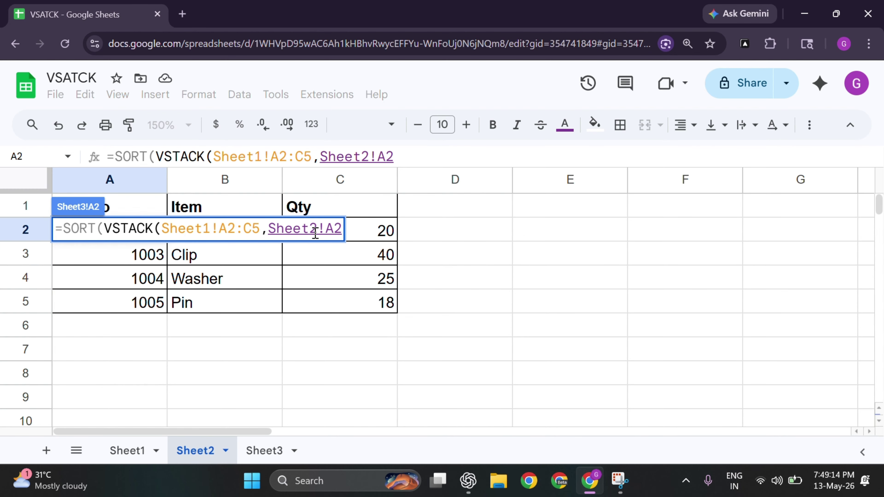
pyautogui.hotkey('shift', 'Down')
pyautogui.hotkey('shift', 'Down')
pyautogui.hotkey('shift', 'Down')
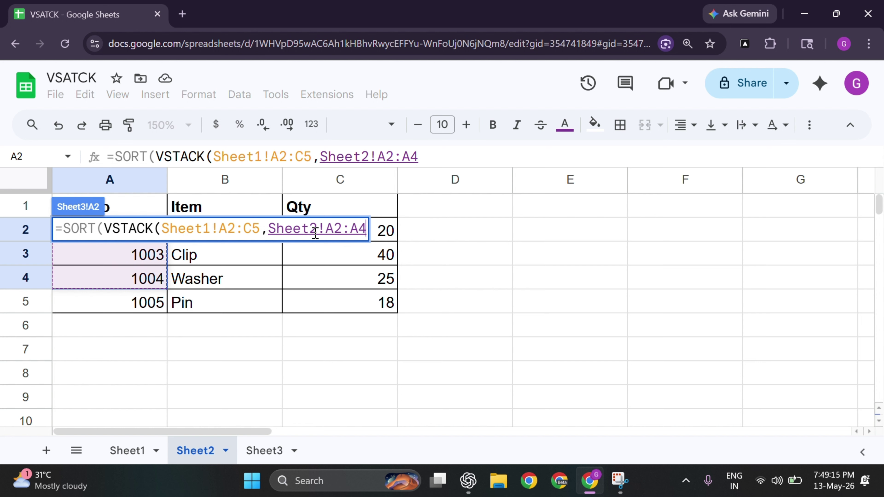
pyautogui.hotkey('shift', 'Right')
pyautogui.hotkey('shift', 'Right')
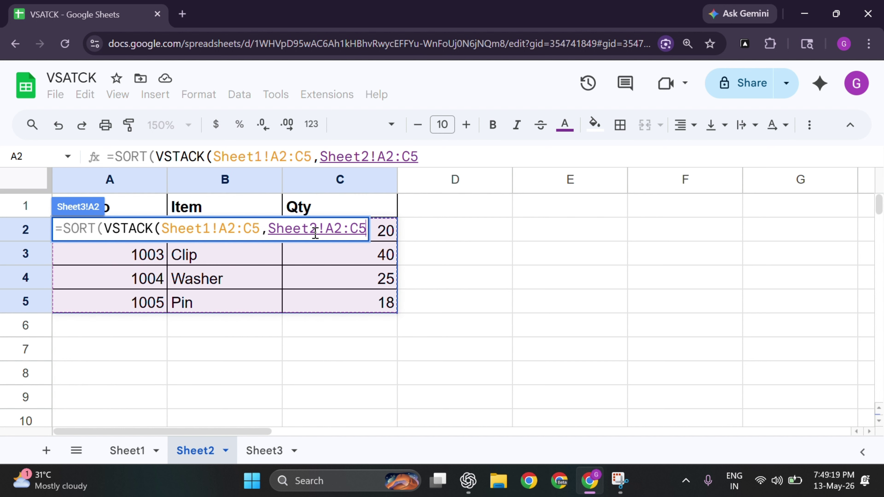
pyautogui.write(')')
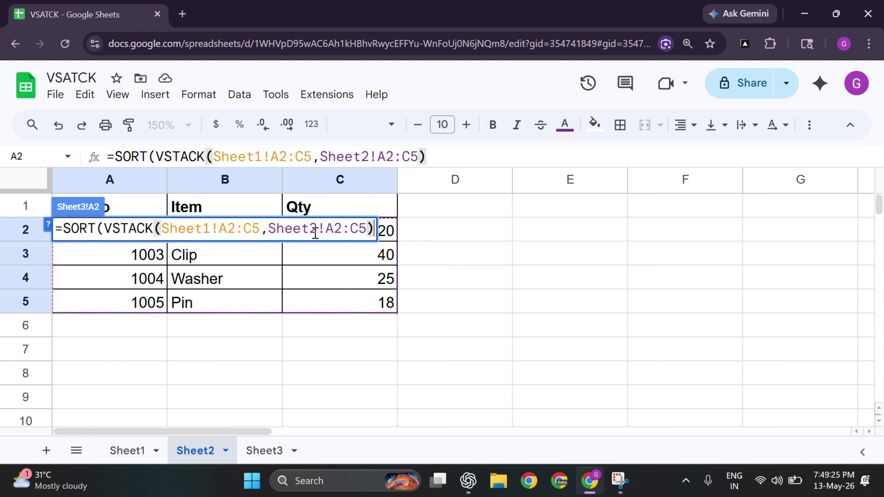
# - Set the SORT formula to sort by column 1 with ascending order TRUE, and complete the formula
pyautogui.write(',')
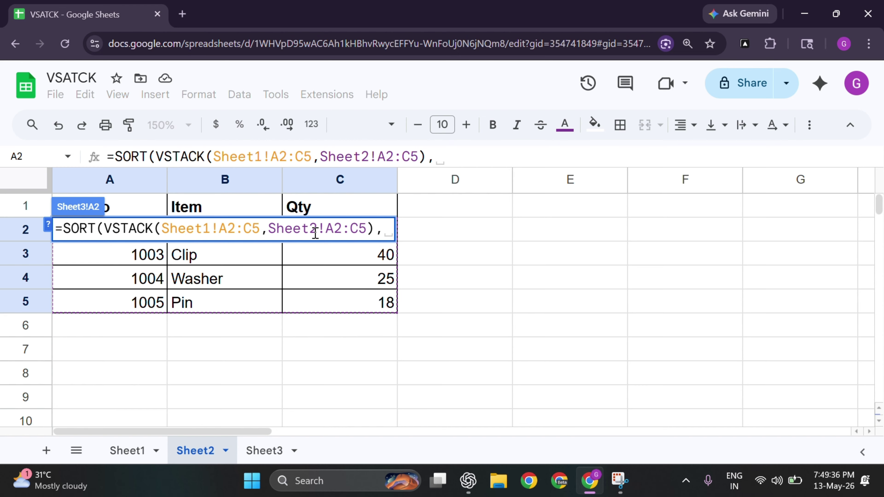
pyautogui.write('1')
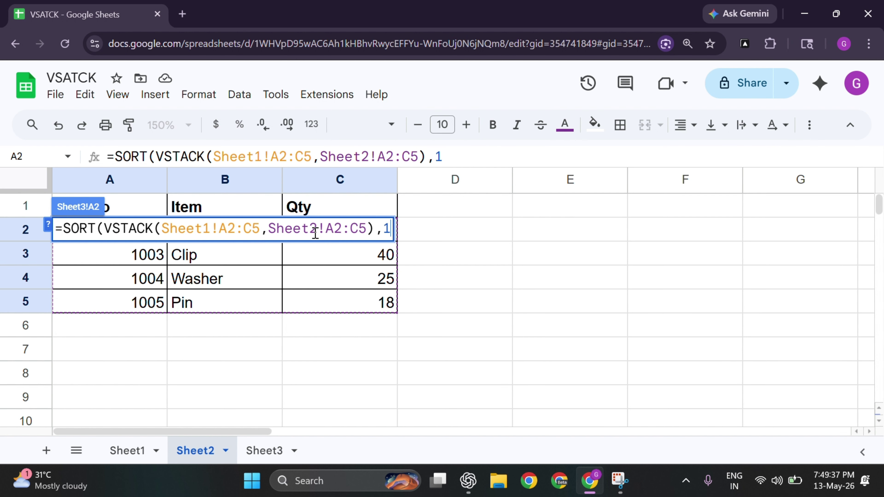
pyautogui.write(',')
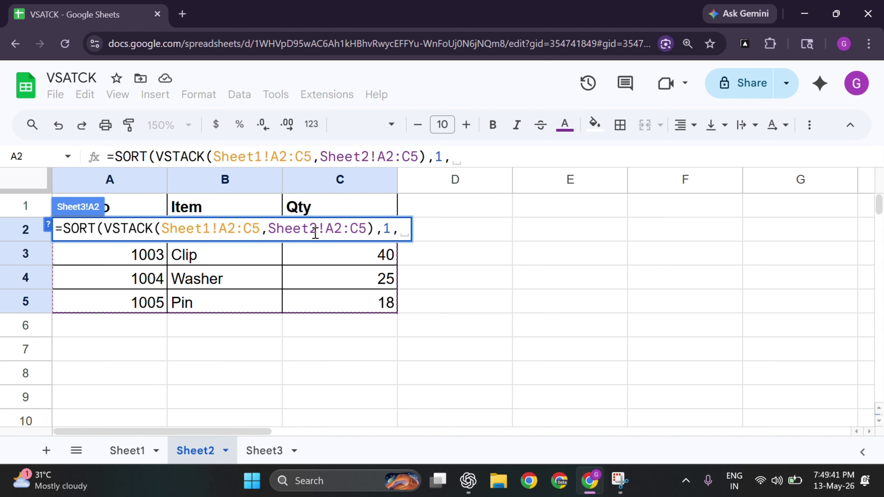
pyautogui.write('TR')
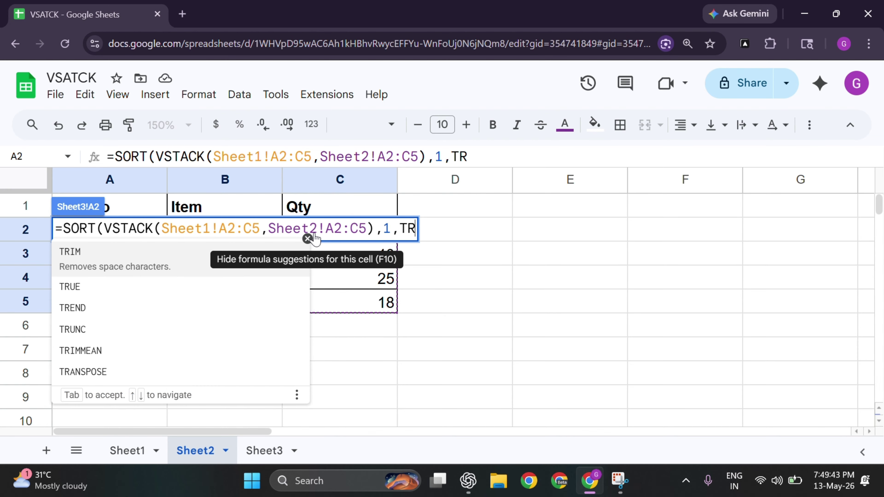
pyautogui.click(307, 238)
pyautogui.write('UE')
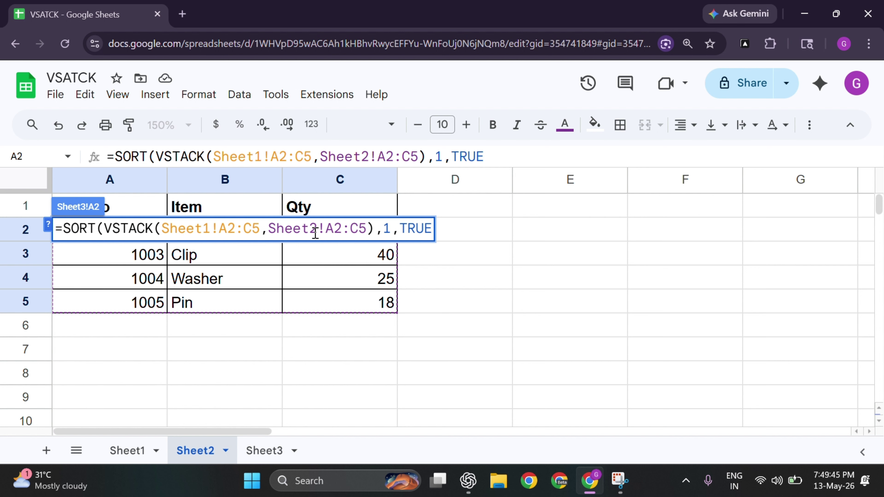
pyautogui.write(')')
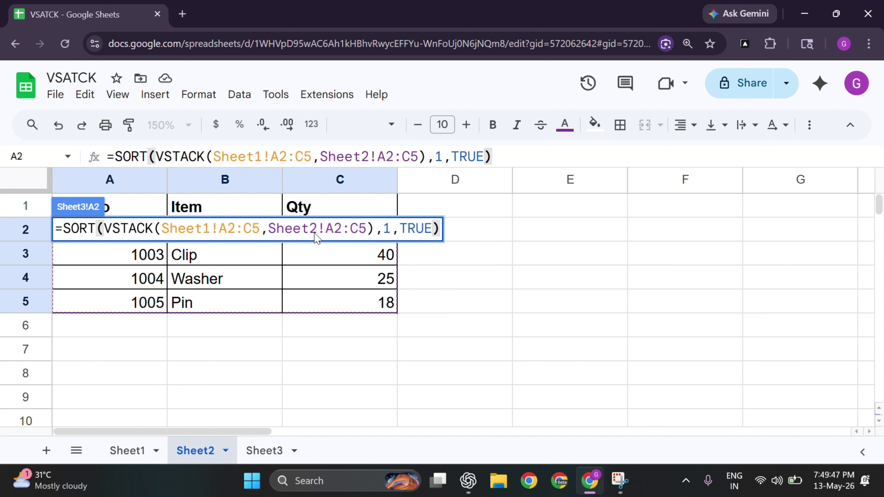
pyautogui.press('Return')
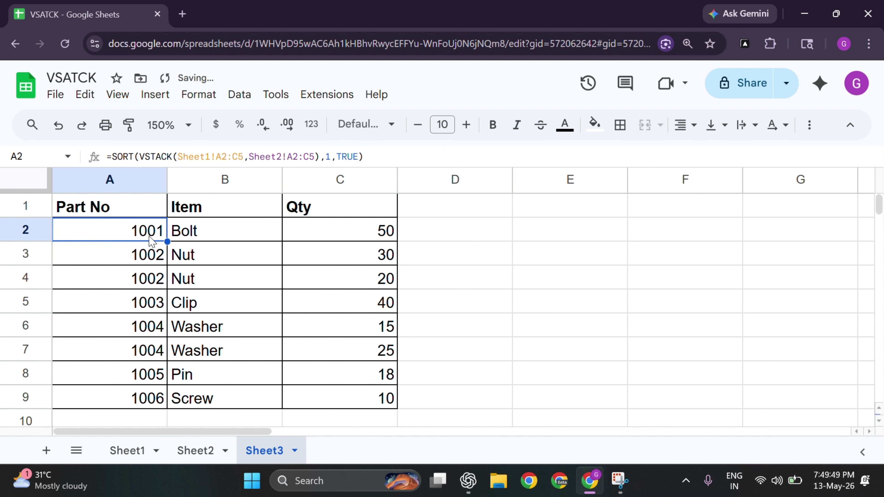
# - Examine the sorted parts list in A2:C9 on Sheet3, checking the part number order and the repeated Washer rows with their quantities
pyautogui.click(157, 257)
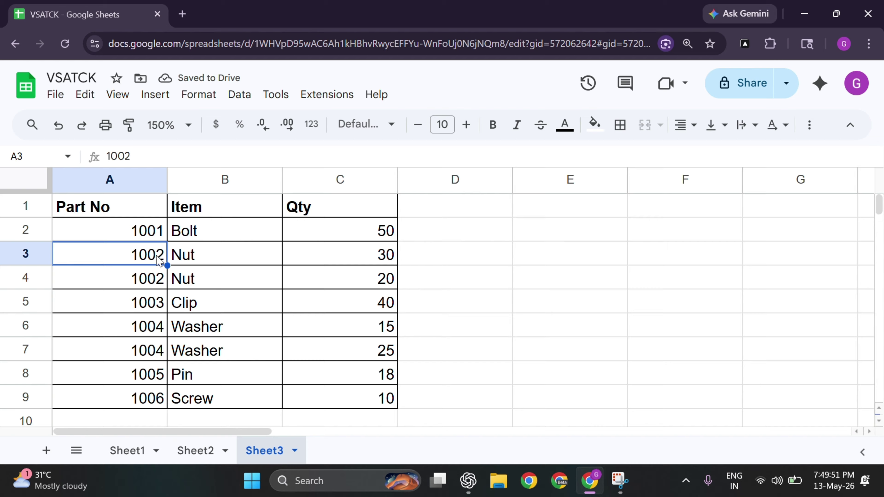
pyautogui.click(156, 281)
pyautogui.click(158, 306)
pyautogui.click(160, 327)
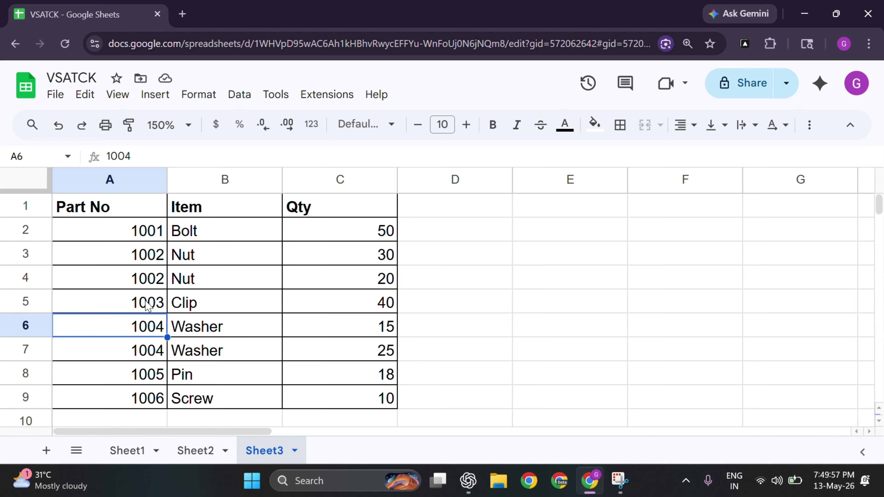
pyautogui.click(193, 233)
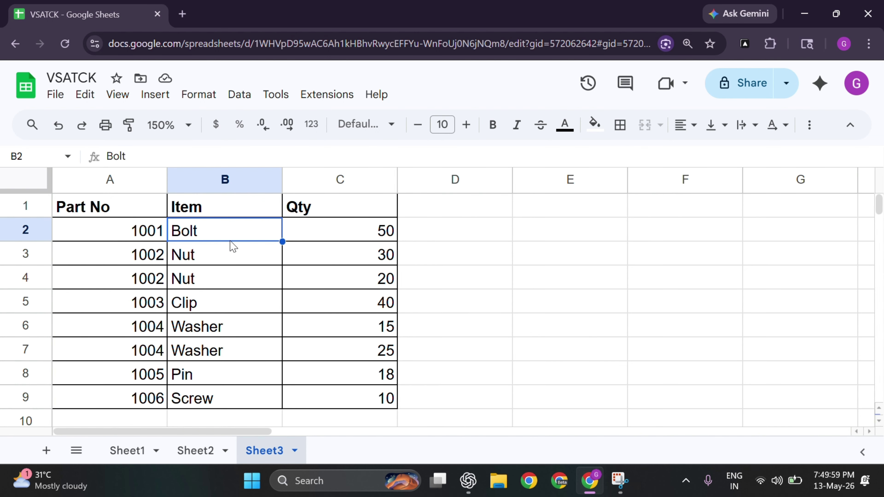
pyautogui.click(346, 237)
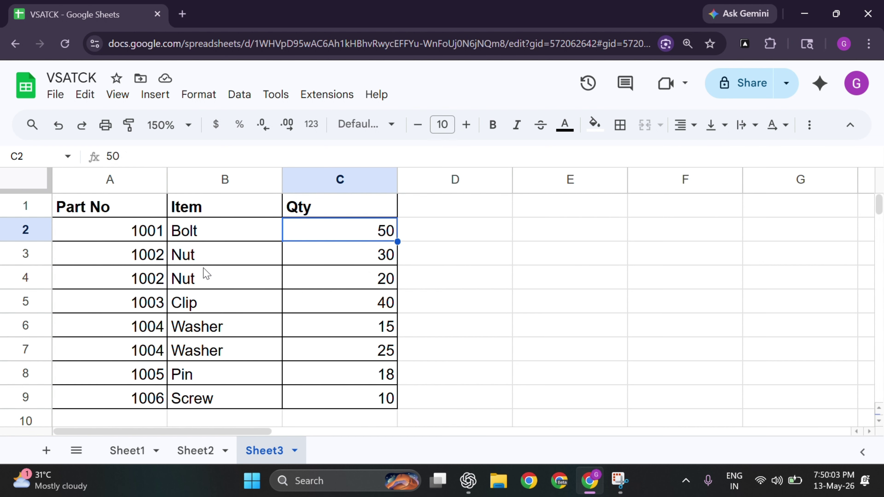
pyautogui.scroll(-3, 271, 372)
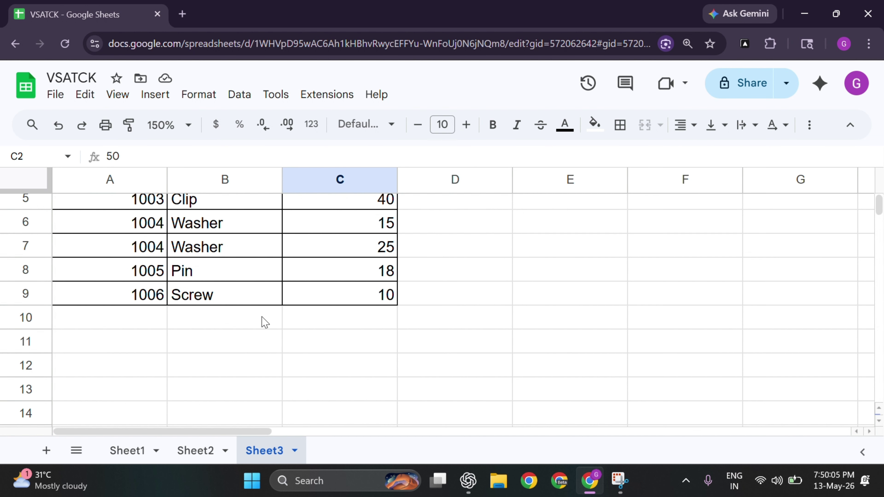
pyautogui.scroll(3, 262, 320)
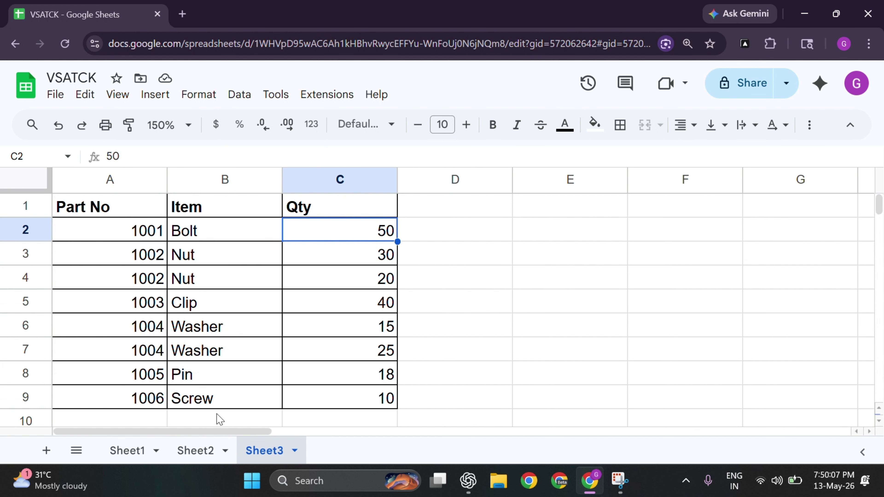
pyautogui.click(240, 330)
pyautogui.moveTo(240, 330); pyautogui.dragTo(236, 355)
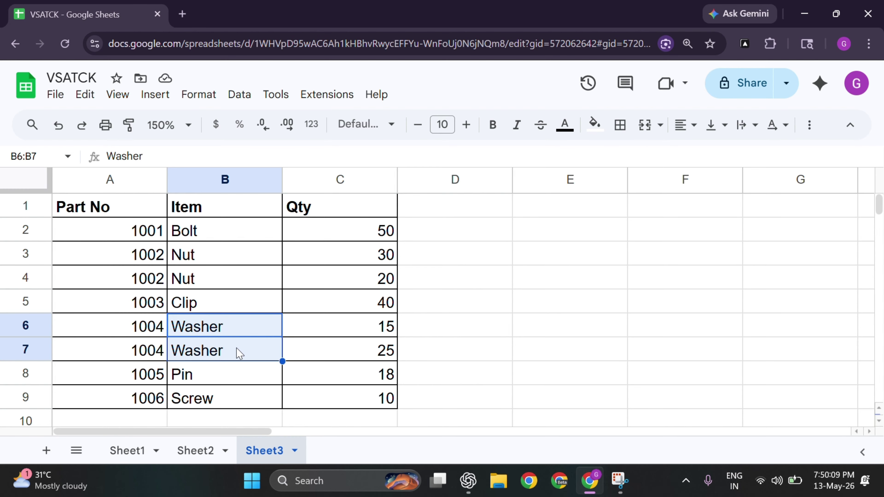
pyautogui.click(236, 355)
pyautogui.click(383, 329)
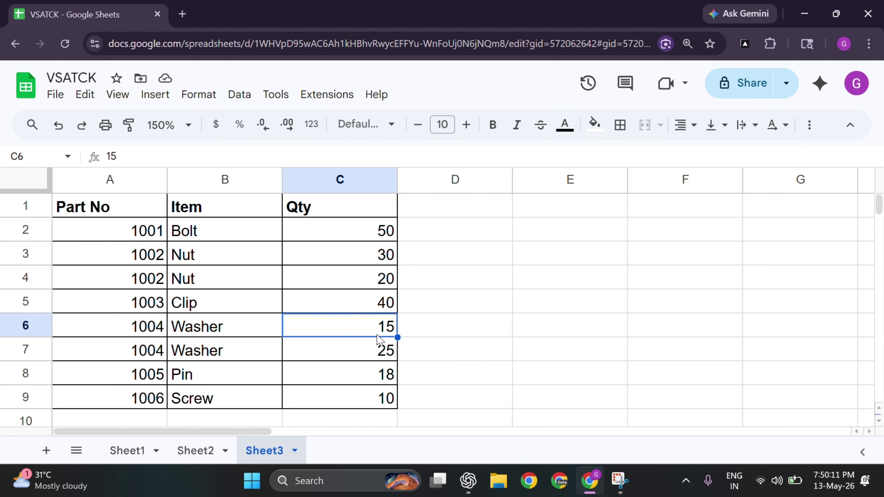